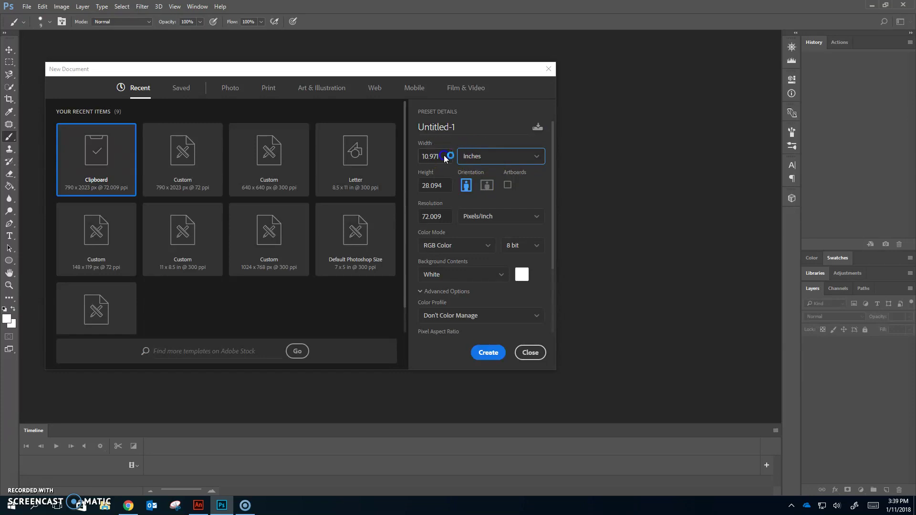
Set the new document to 3 inches wide and 3 inches high at a resolution of 300 pixels/inch
drag(432, 157, 406, 159)
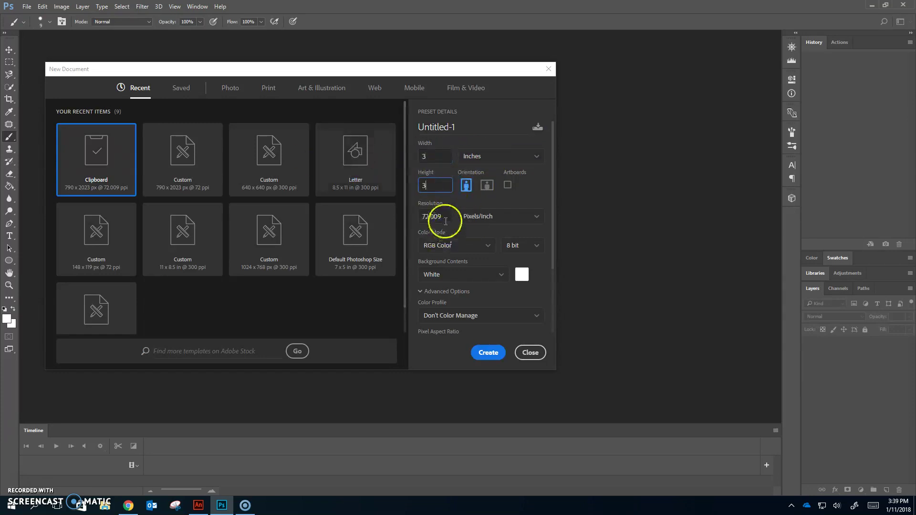
click(420, 207)
text(300)
click(523, 230)
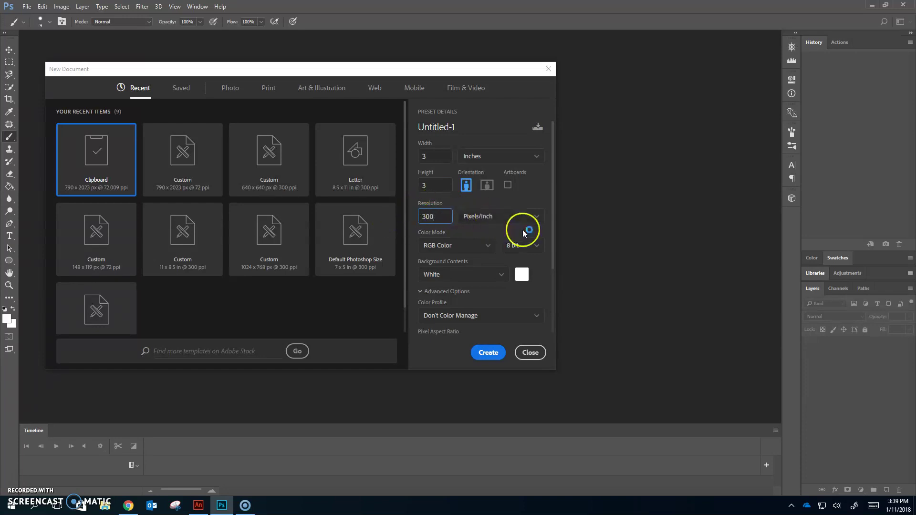
Examine the background contents, background color and advanced options of the new document without changing them
click(502, 275)
click(551, 276)
click(421, 291)
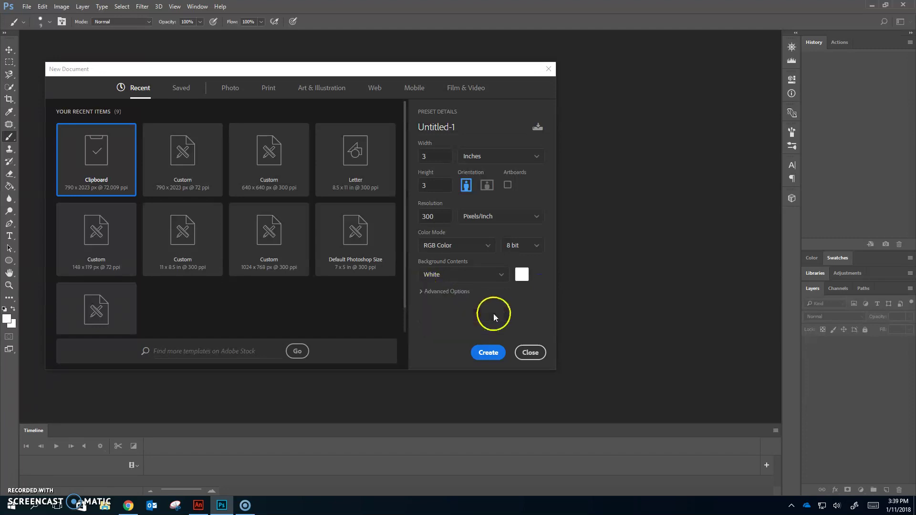
click(457, 291)
click(485, 226)
click(542, 211)
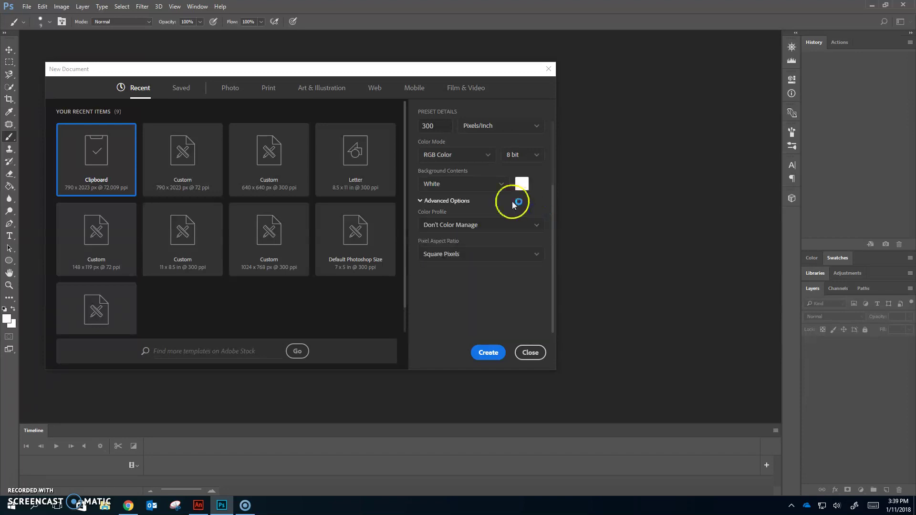
scroll(549, 239, up, 2)
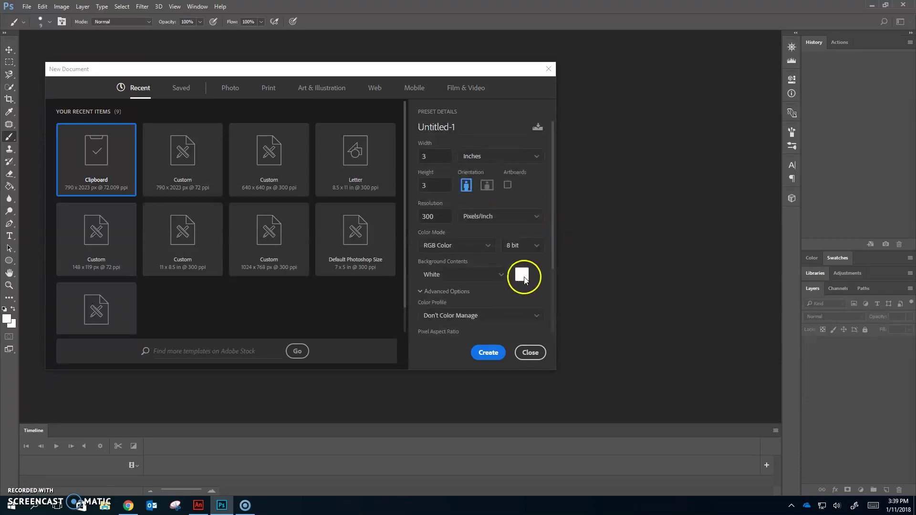
click(523, 276)
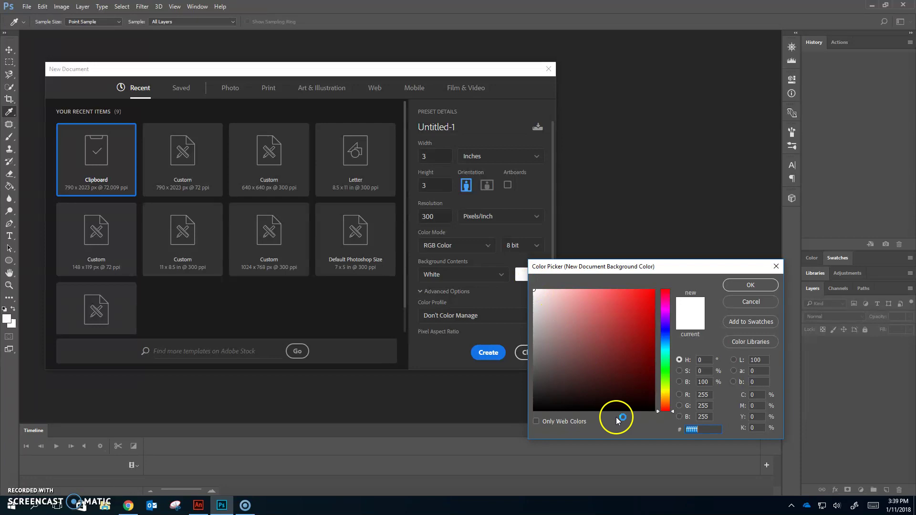
click(751, 308)
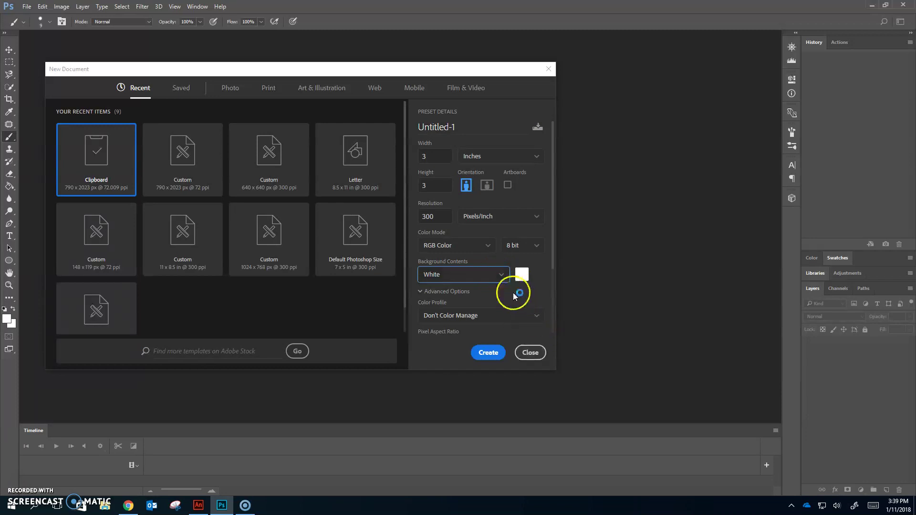
Create the document and convert its locked Background into a regular layer
click(488, 353)
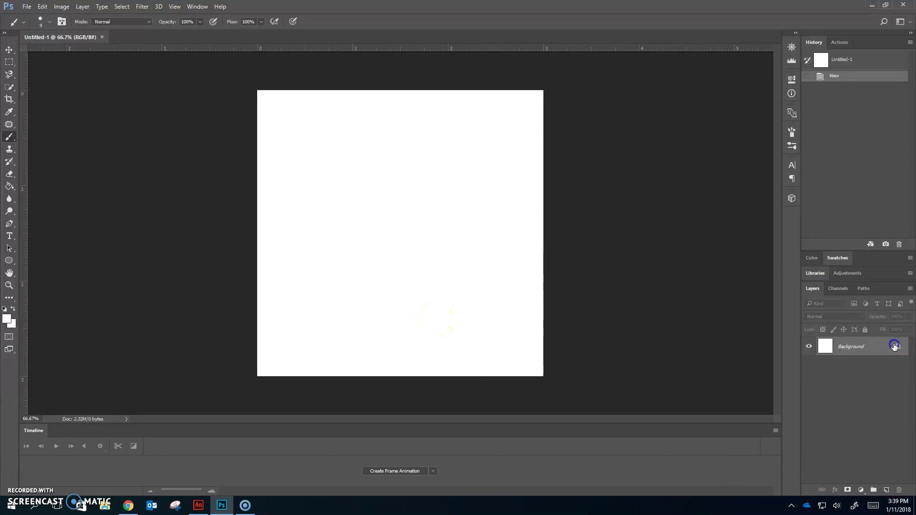
double_click(909, 353)
key(Return)
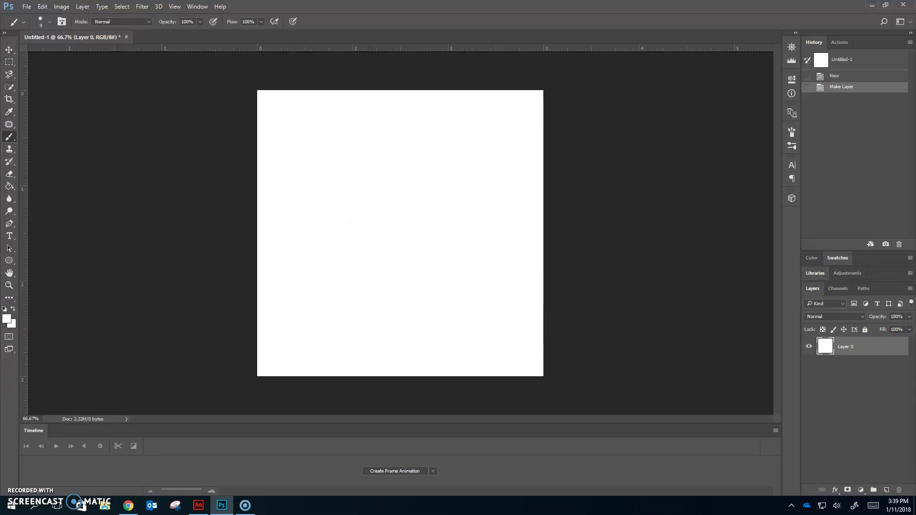
Draw an unfilled circle about 738 px in diameter around the canvas center, using the Ellipse tool with a 3 px black stroke
click(8, 261)
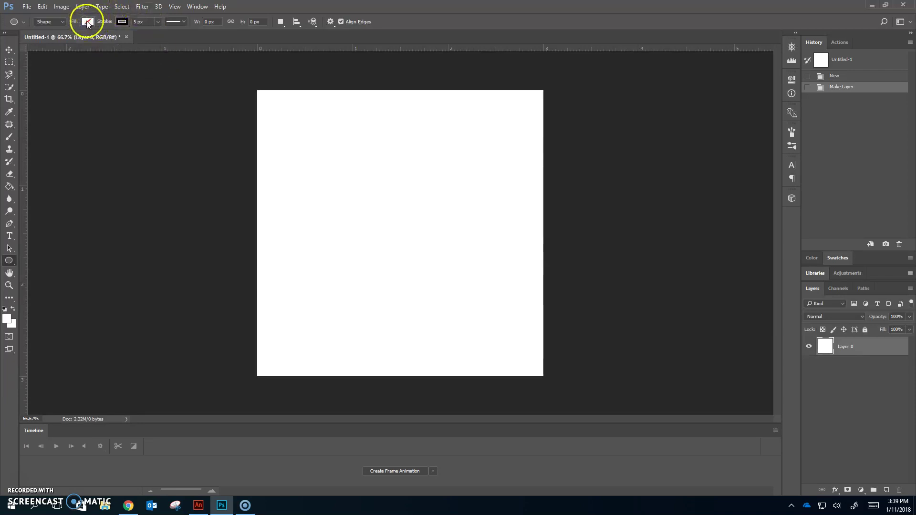
click(131, 22)
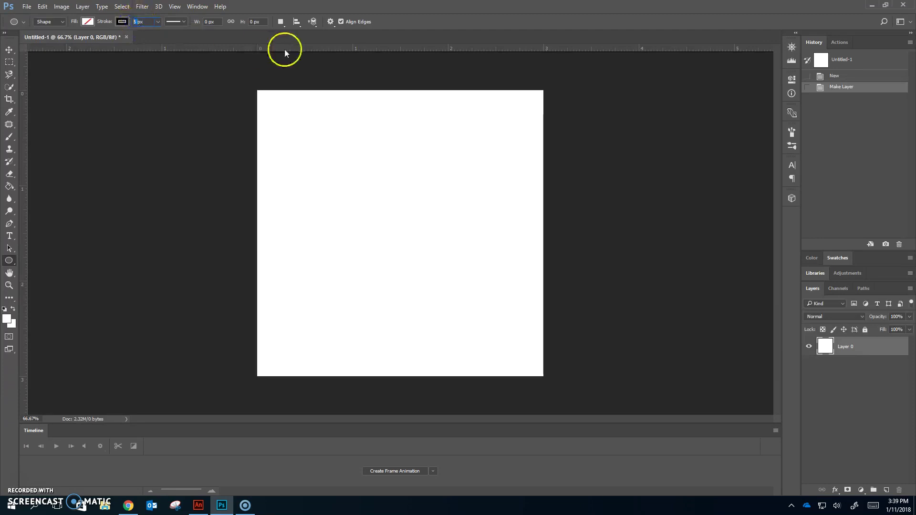
key(Return)
drag(294, 143, 354, 207)
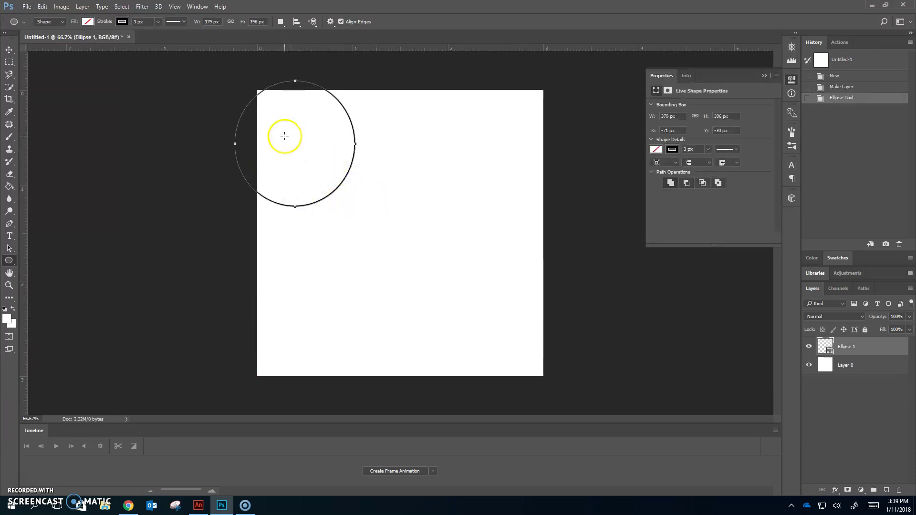
key(ctrl+z)
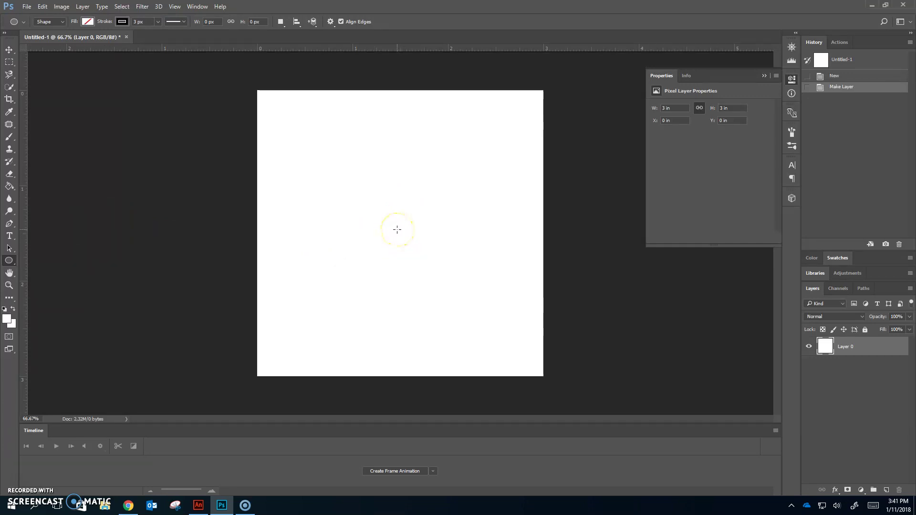
drag(397, 229, 260, 112)
Add the horizontal text "I my nephew" along the circle's path, starting on its upper-left arc and leaving a gap after "I"
click(9, 236)
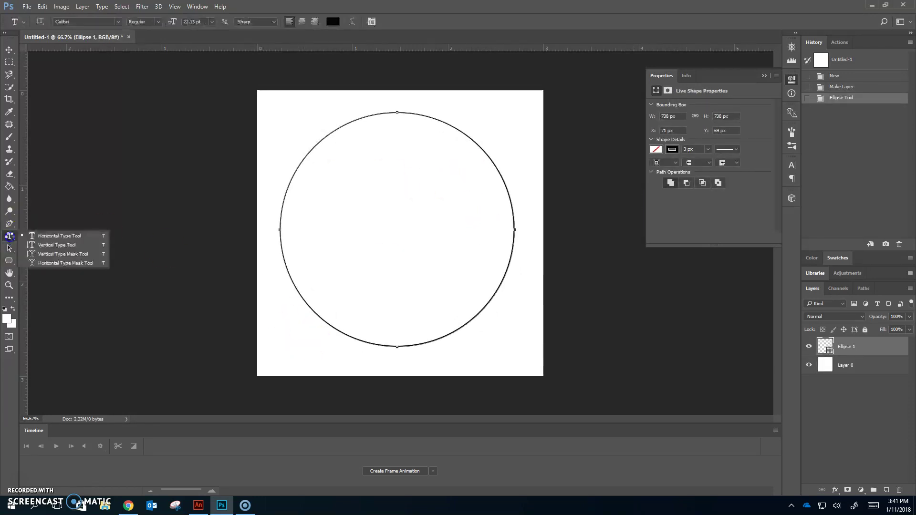
click(60, 236)
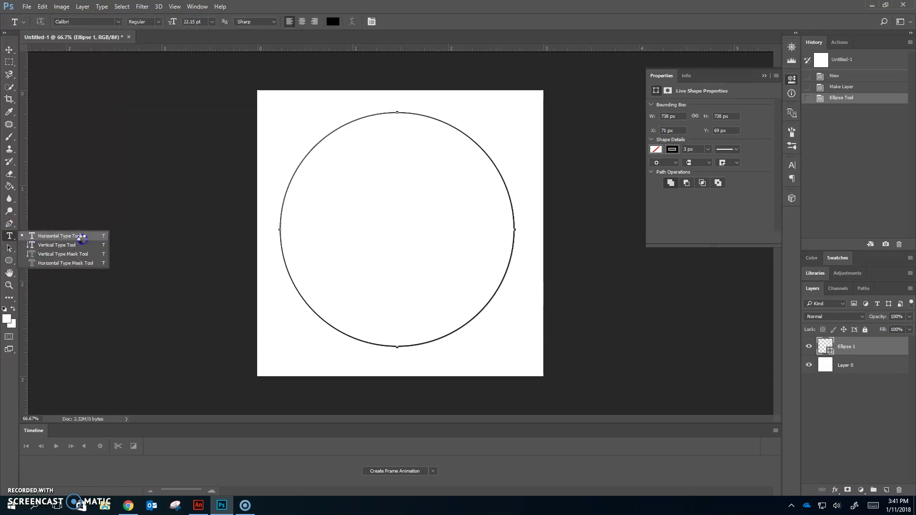
click(82, 237)
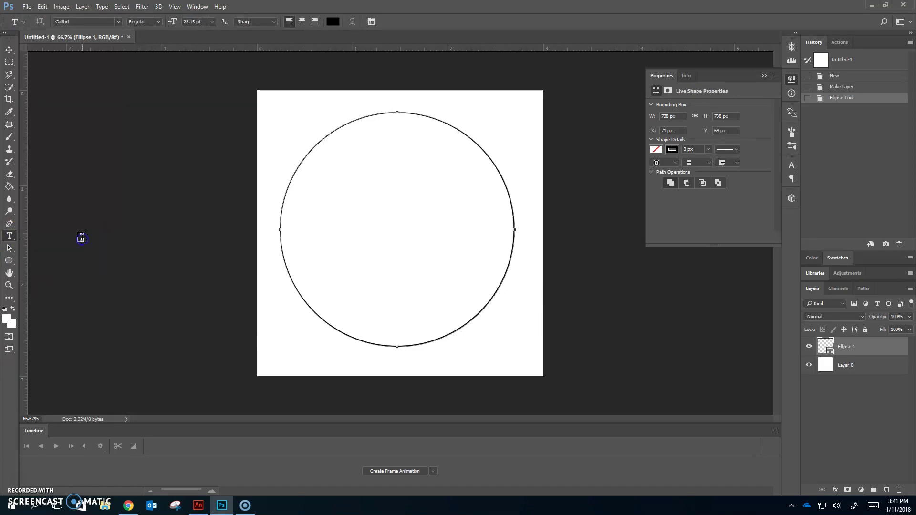
click(322, 139)
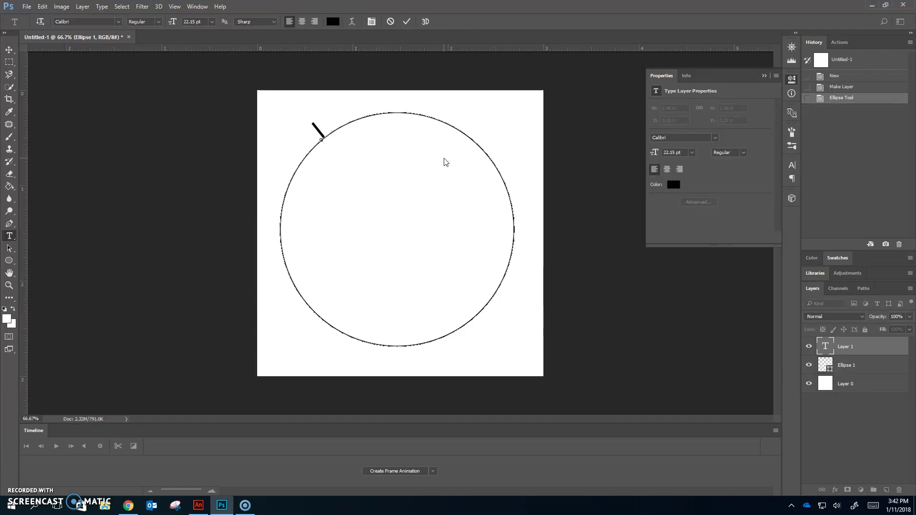
text(My)
key(BackSpace)
key(BackSpace)
text(my nephew)
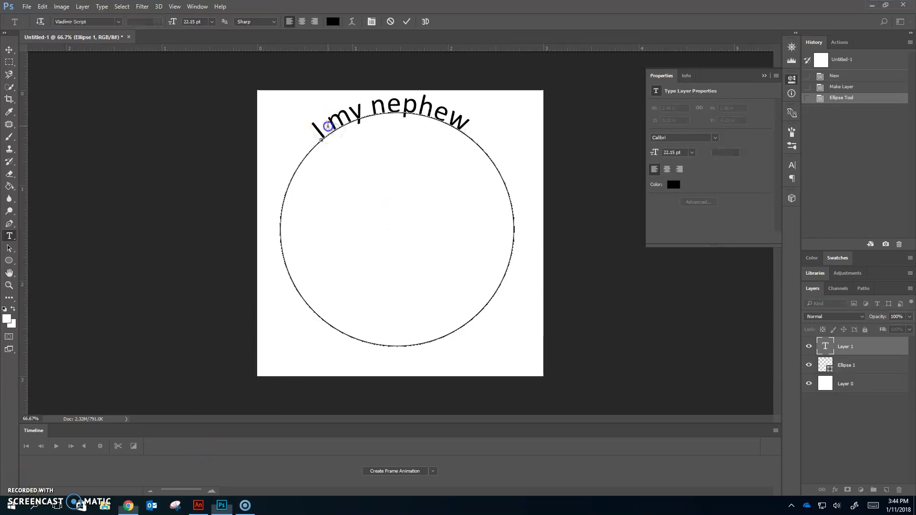
Change the font of all the text along the circle to Harrington
click(329, 126)
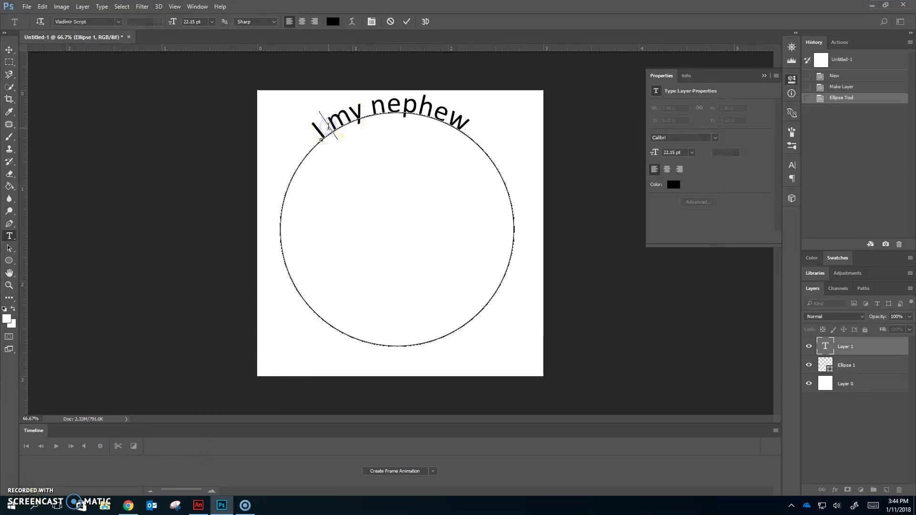
key(ctrl+a)
click(316, 136)
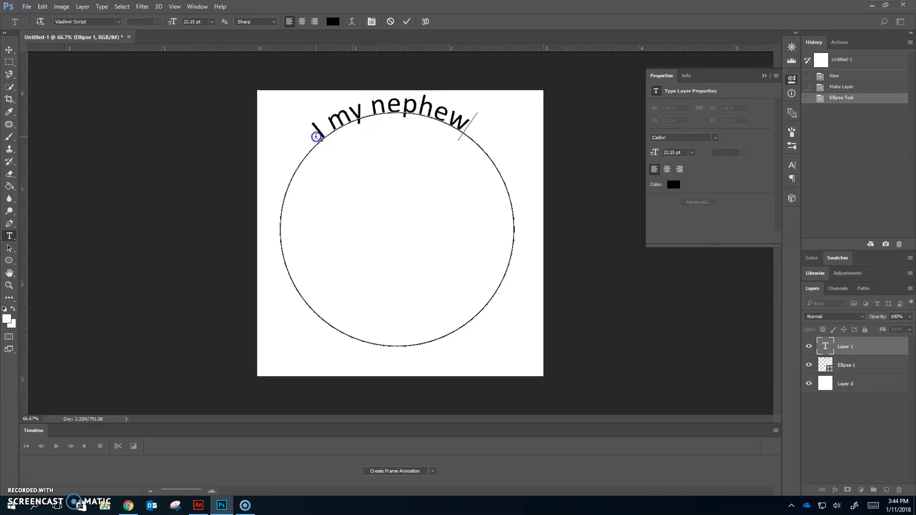
key(ctrl+a)
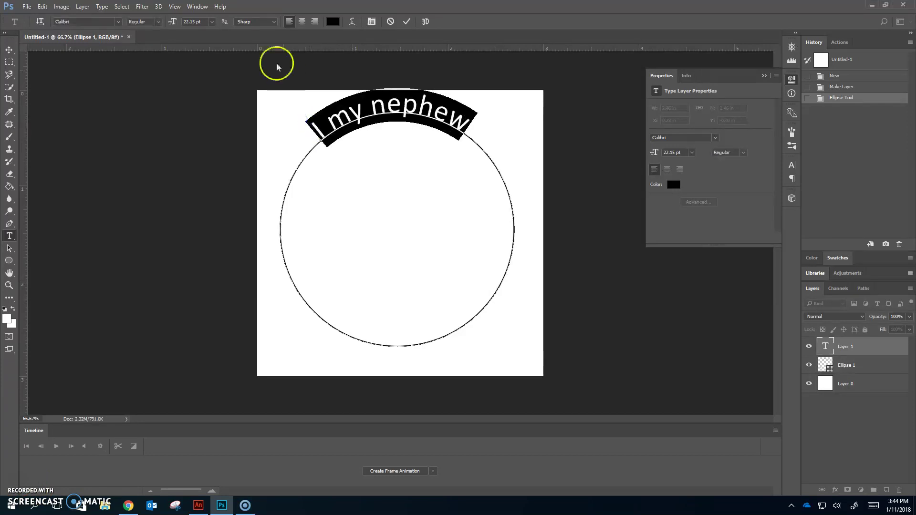
click(117, 22)
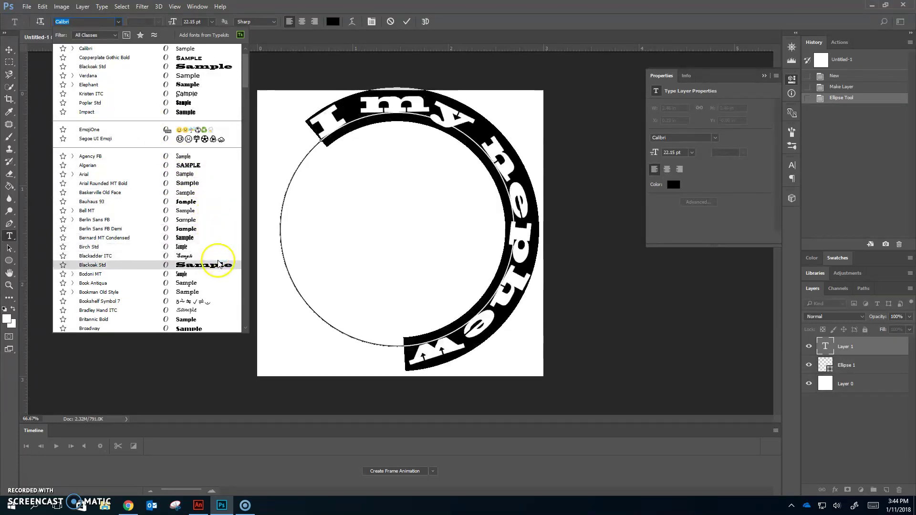
scroll(215, 257, down, 1)
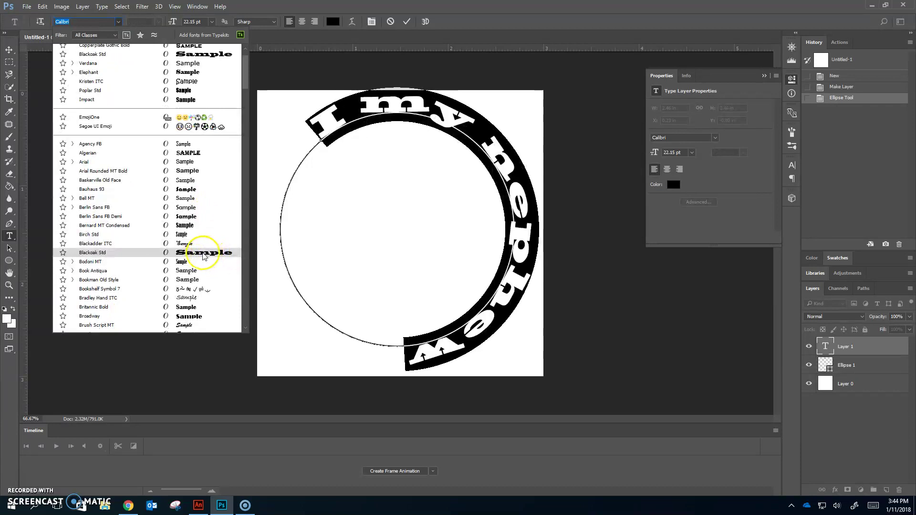
scroll(208, 258, down, 1)
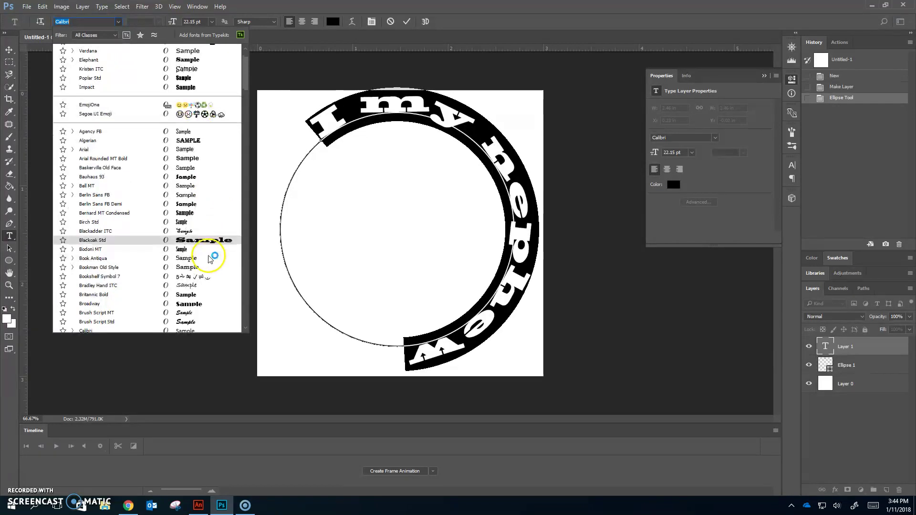
scroll(206, 289, down, 1)
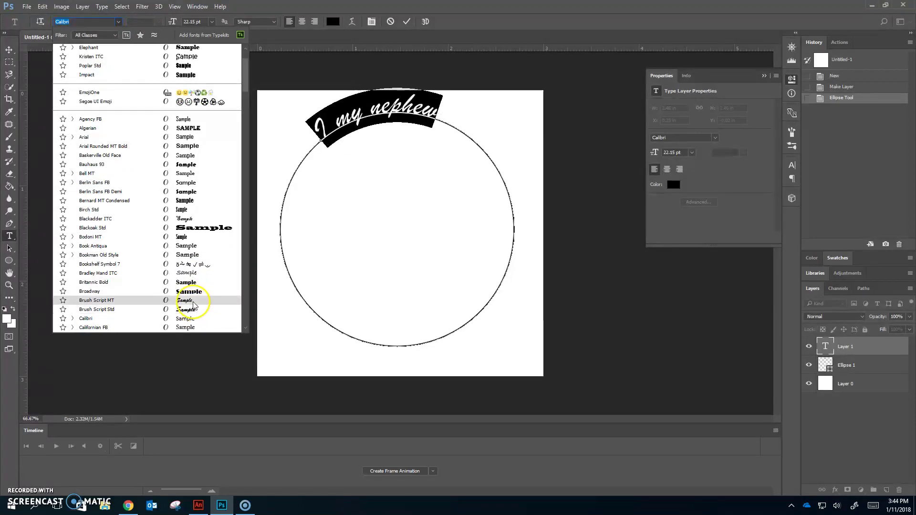
scroll(201, 310, down, 5)
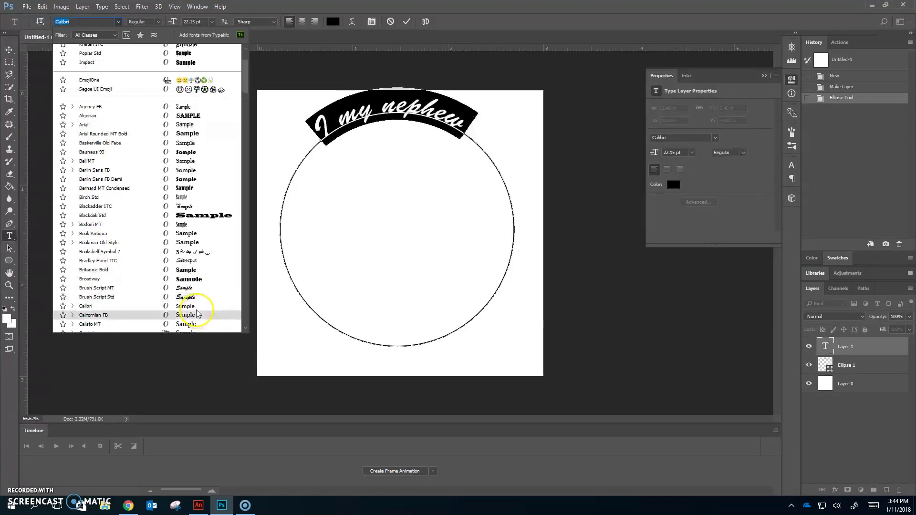
scroll(206, 312, down, 5)
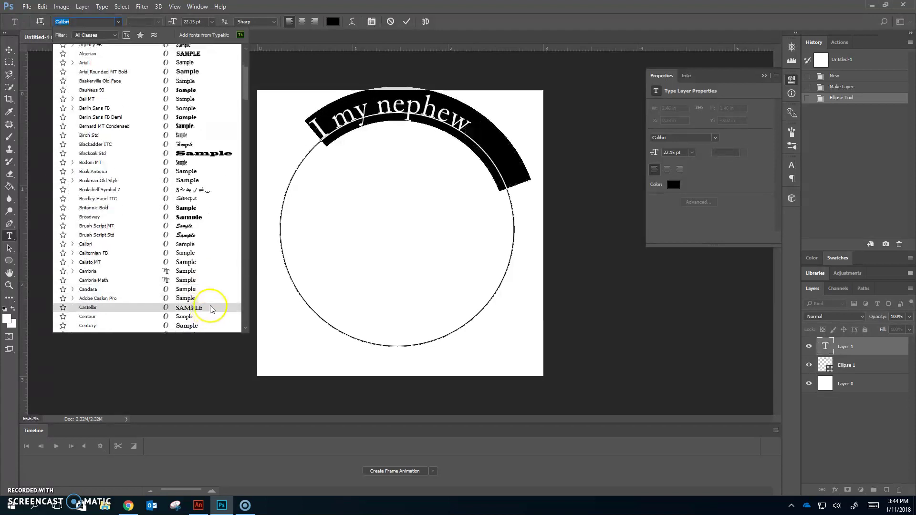
scroll(212, 307, down, 2)
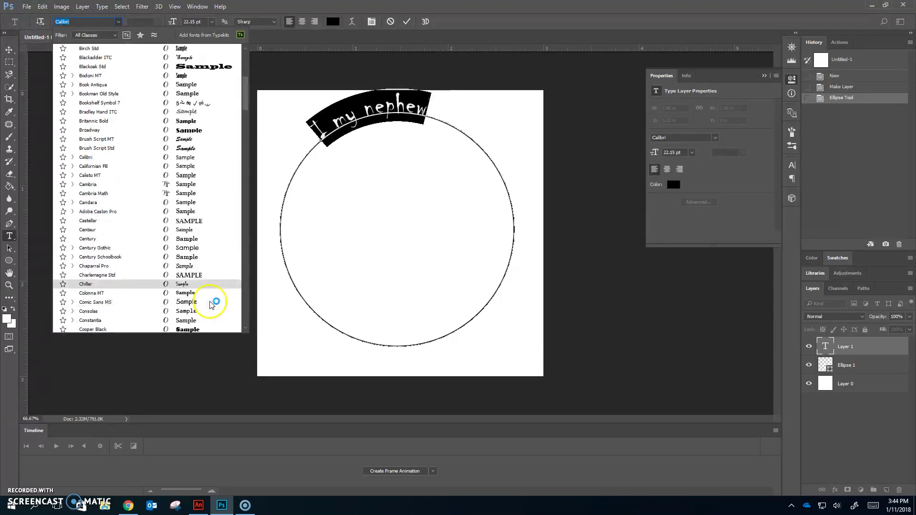
scroll(221, 292, down, 1)
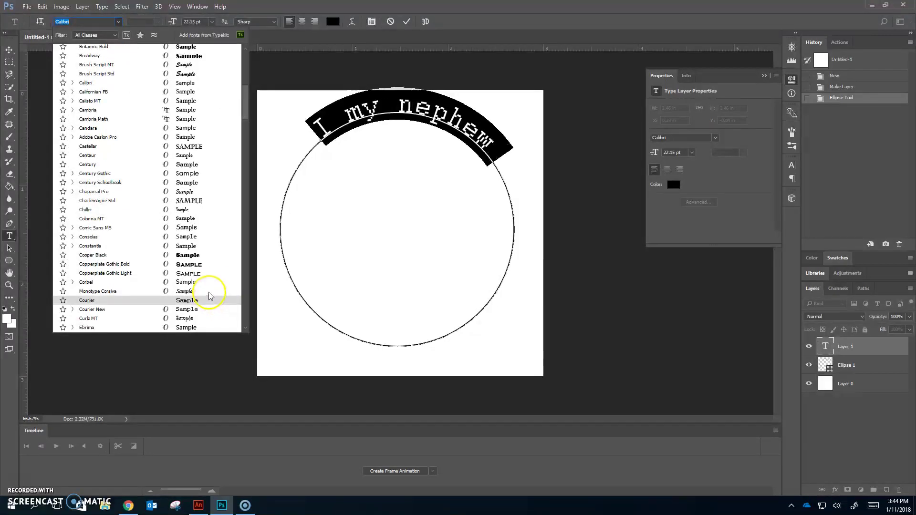
scroll(213, 298, down, 2)
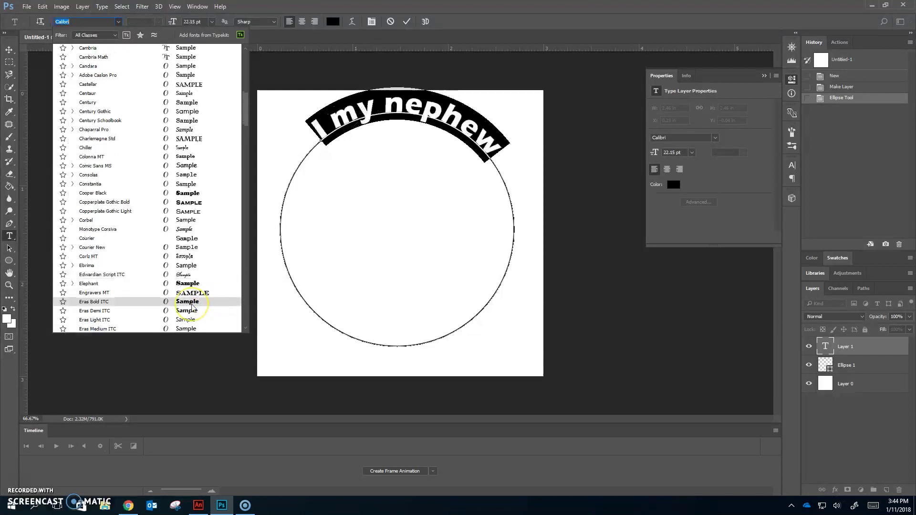
scroll(192, 307, down, 4)
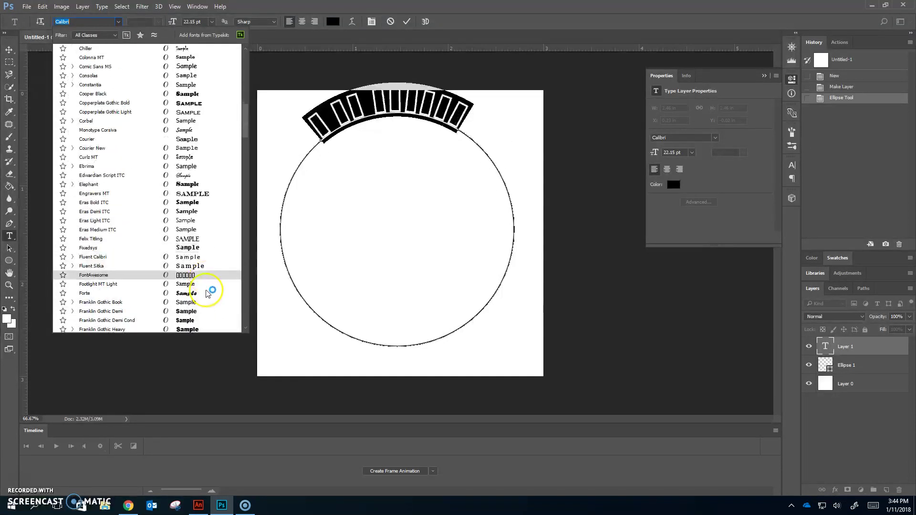
scroll(203, 289, down, 3)
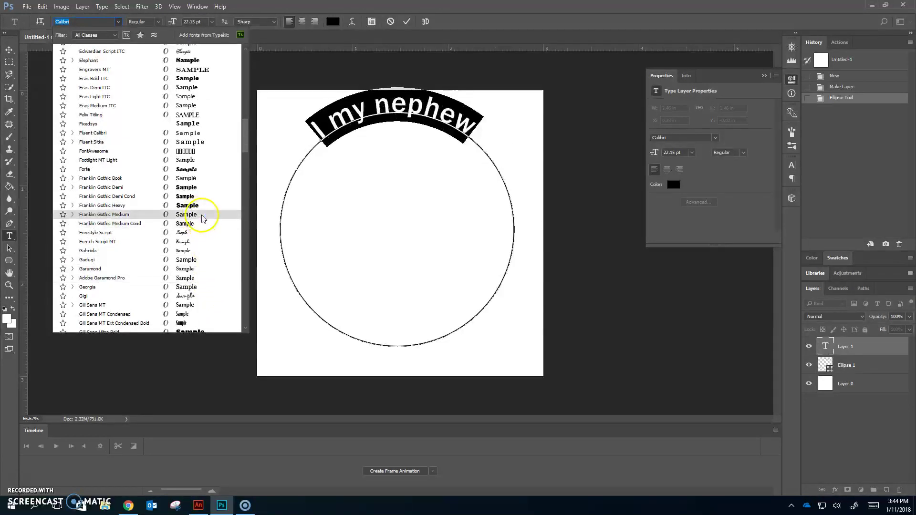
scroll(203, 219, down, 1)
scroll(222, 285, down, 1)
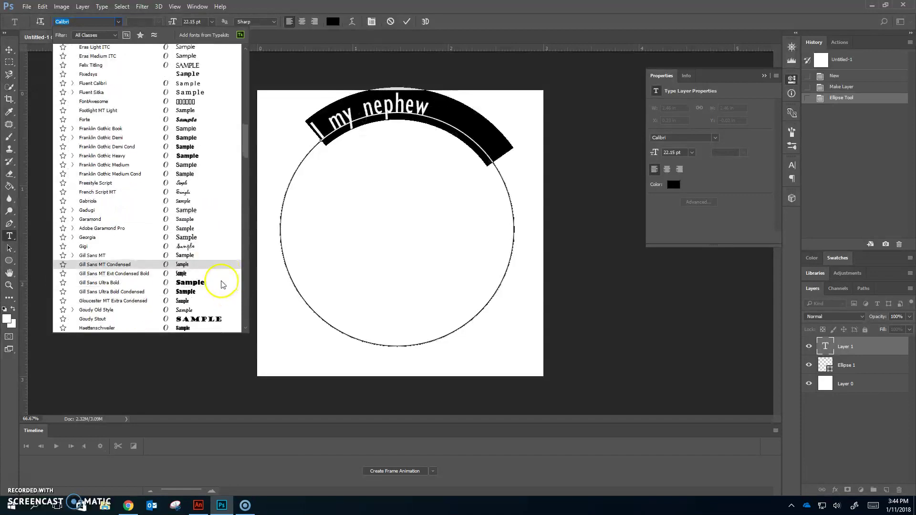
scroll(221, 285, down, 1)
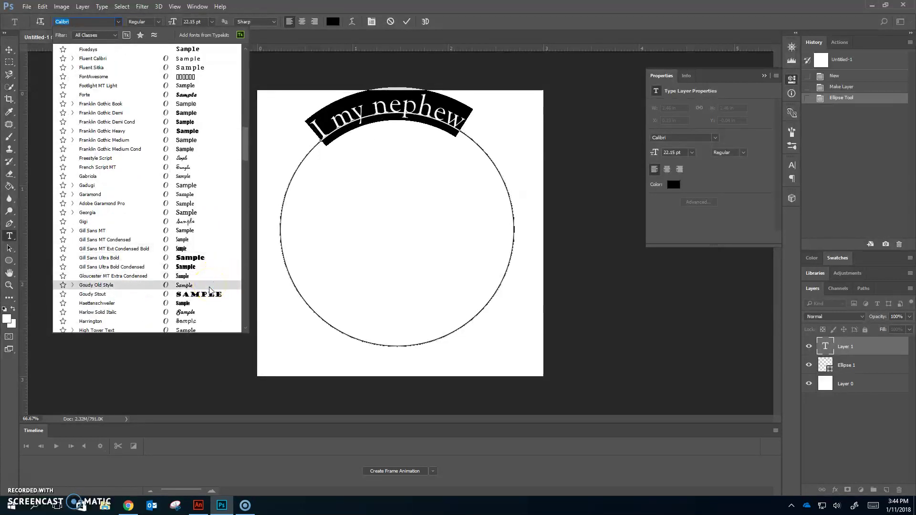
click(206, 321)
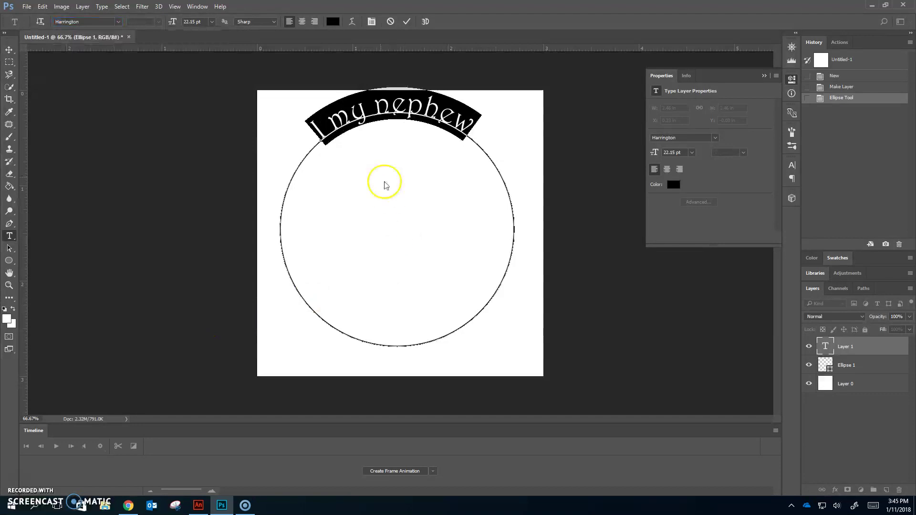
Insert a "y" between "I" and "my" in the circular text and change that letter's font to Webdings
click(332, 125)
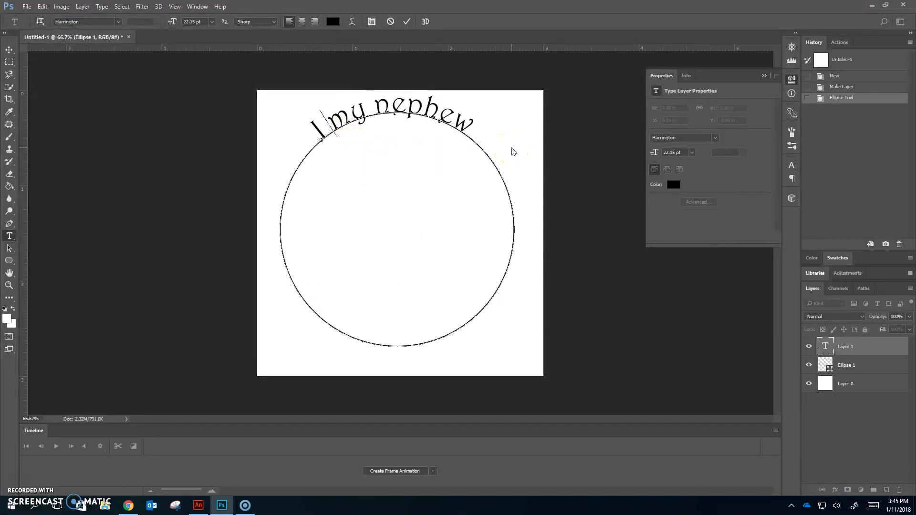
text(y)
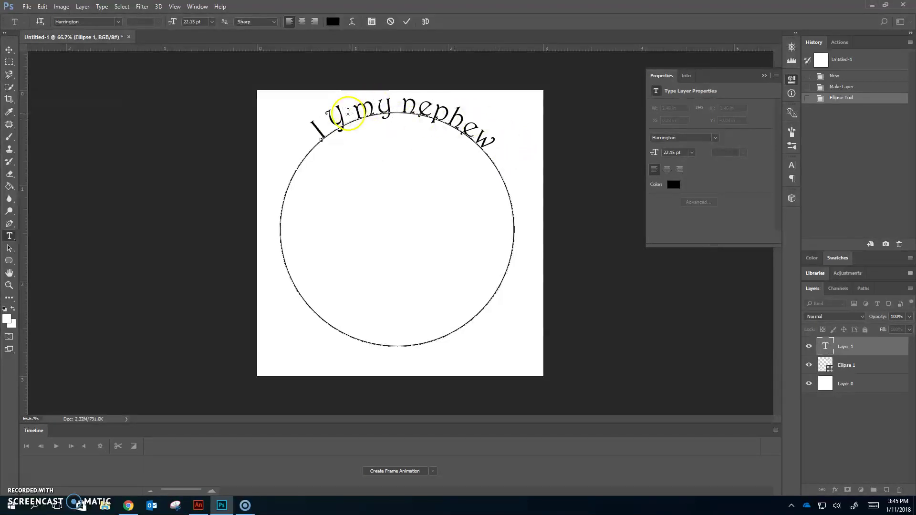
double_click(338, 117)
click(96, 22)
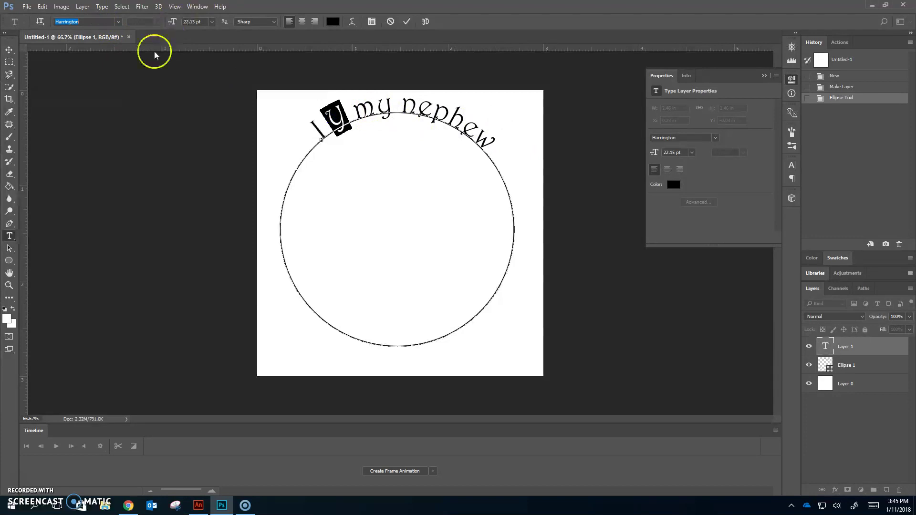
text(web)
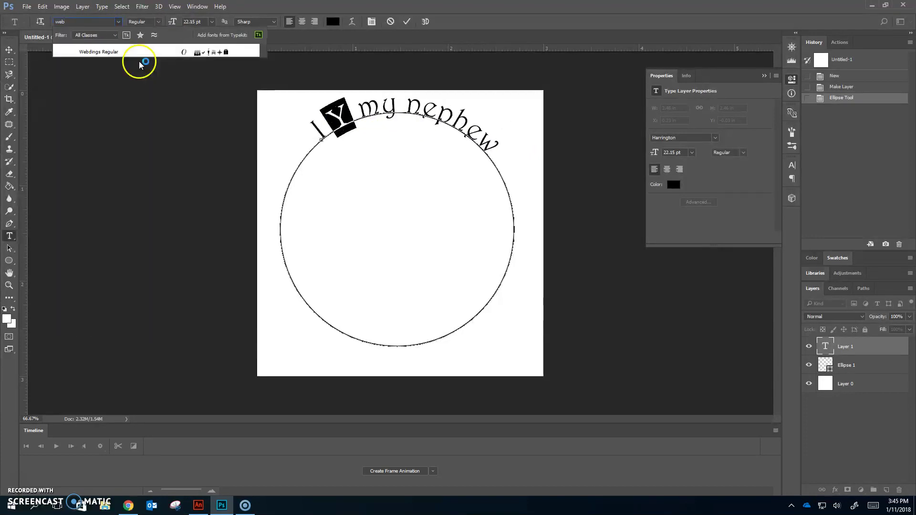
click(115, 51)
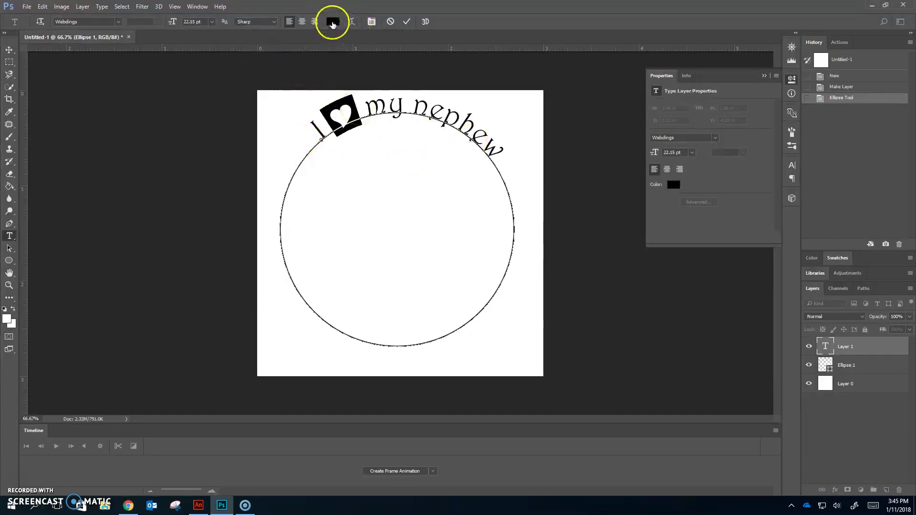
Change the color of the heart character to bright red
click(332, 21)
drag(645, 301, 652, 293)
click(743, 283)
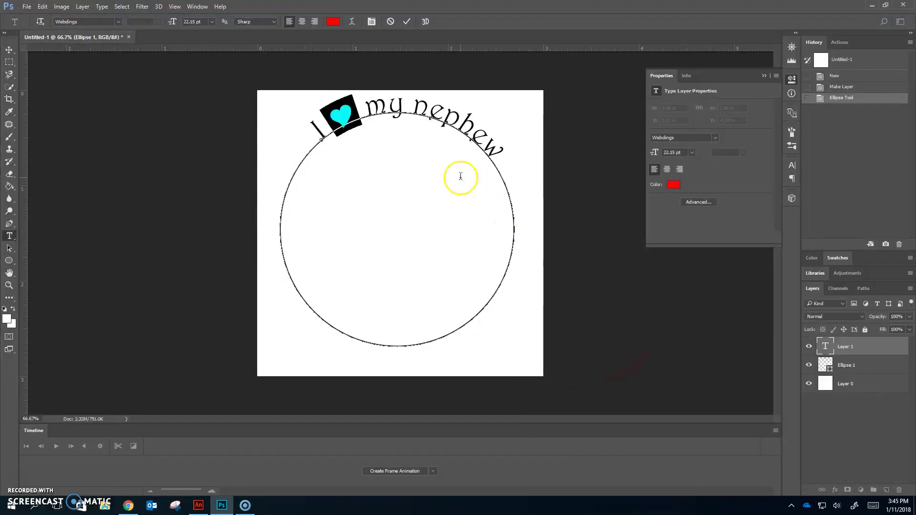
Add an exclamation mark after "nephew" and paste two copies of the whole phrase after it along the circle
click(498, 145)
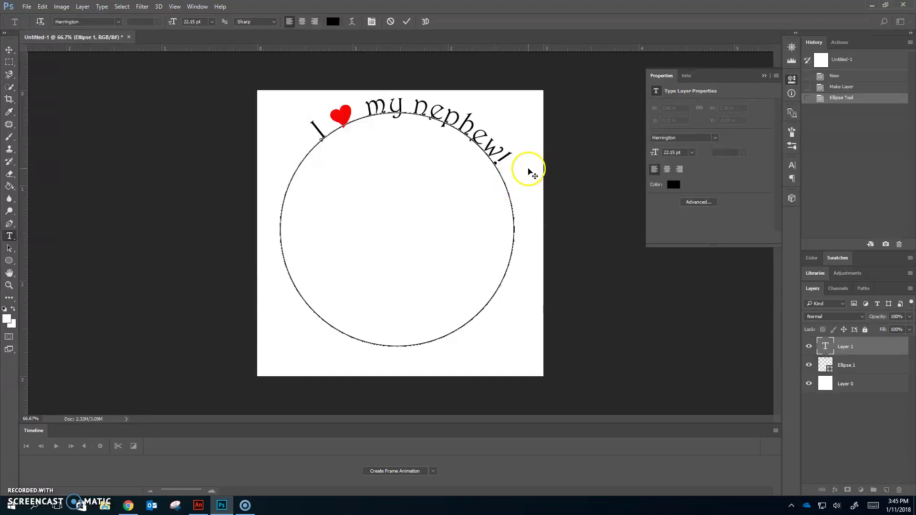
triple_click(444, 125)
key(ctrl+c)
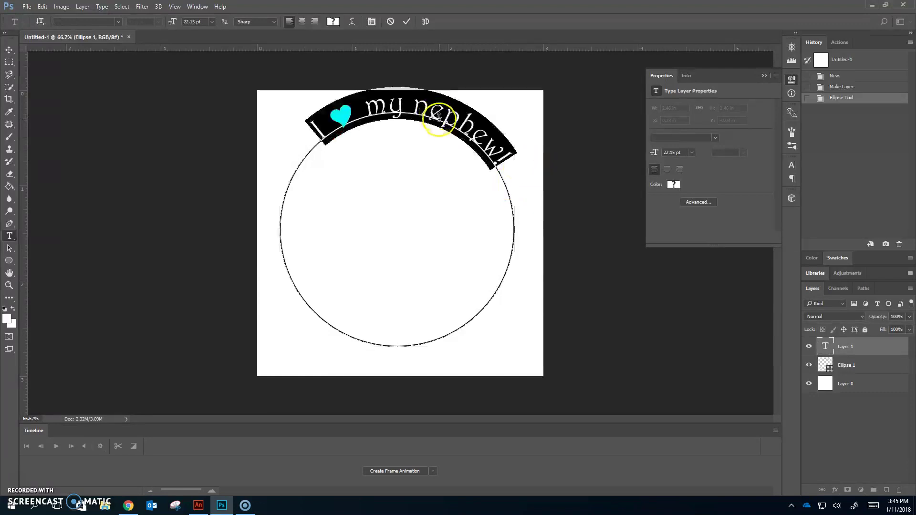
click(513, 170)
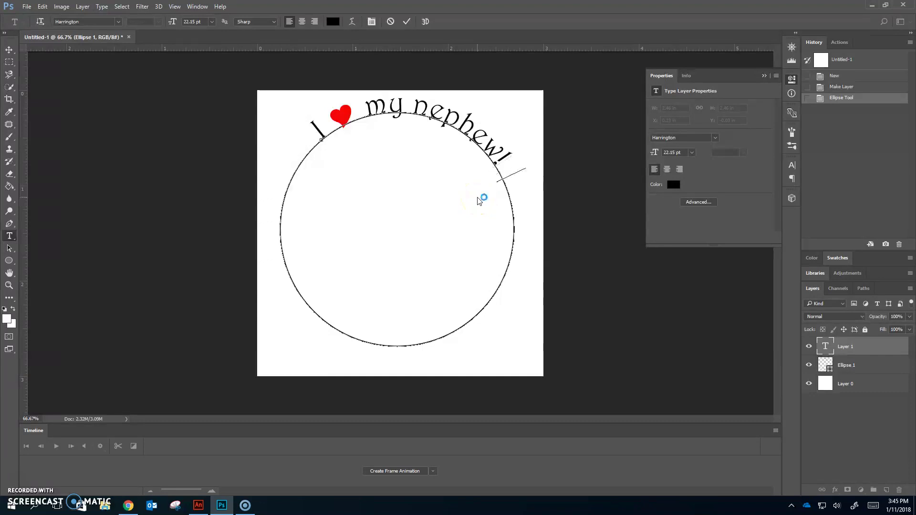
key(ctrl+v)
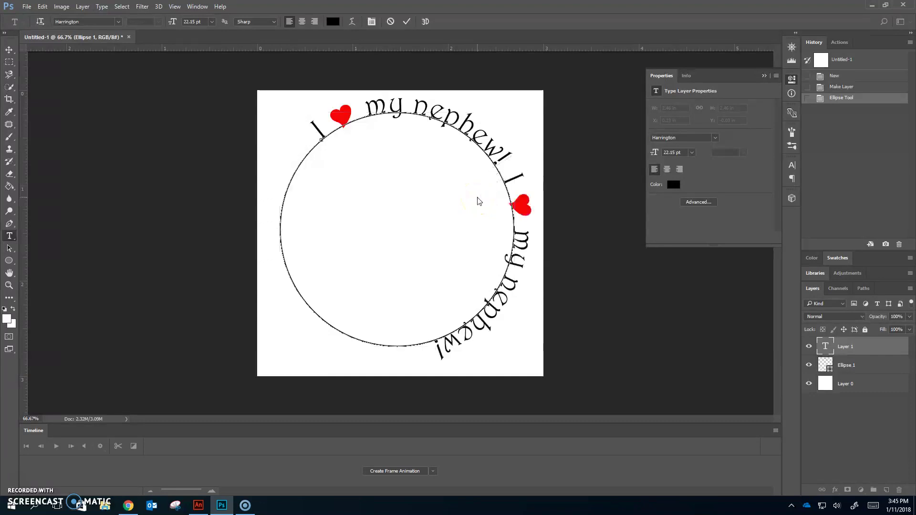
key(ctrl+v)
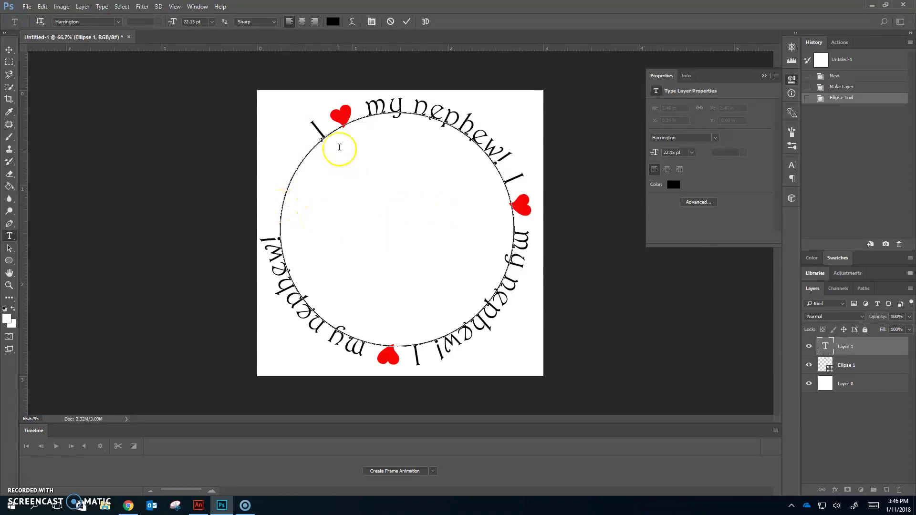
Open the paragraph settings and apply Justify all to all the text along the circle
click(307, 227)
key(ctrl+a)
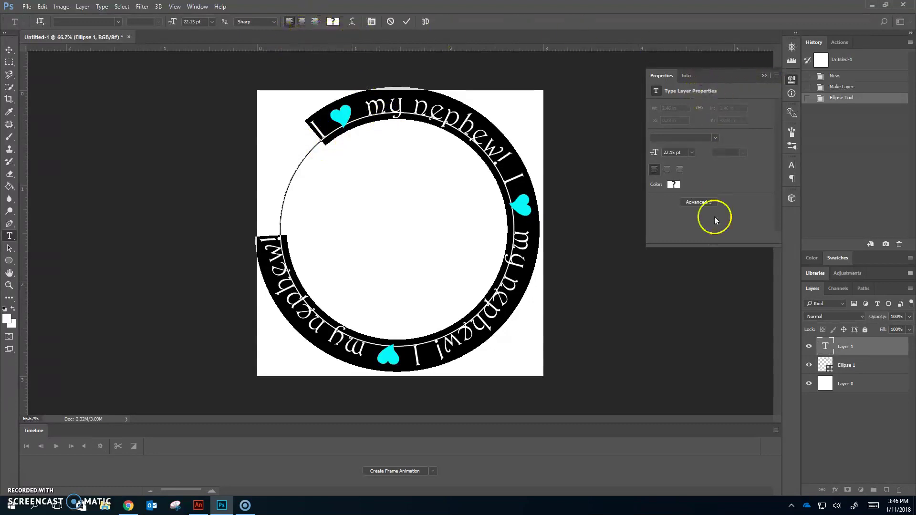
click(197, 6)
click(224, 263)
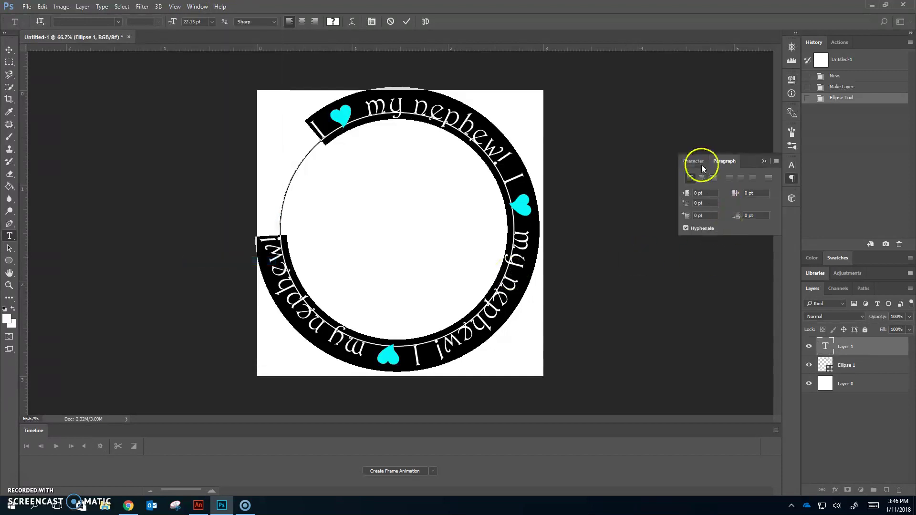
click(769, 180)
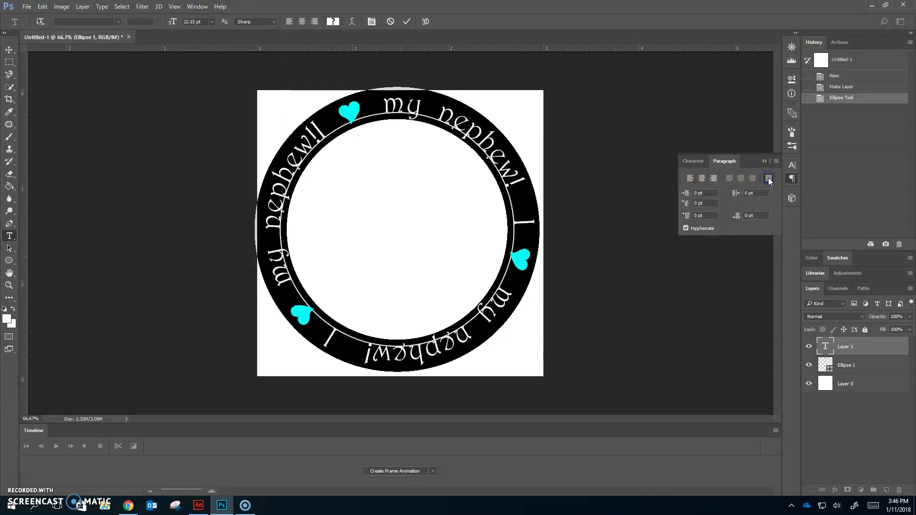
Center the text along the circle and set its font size to 20 pt
click(702, 180)
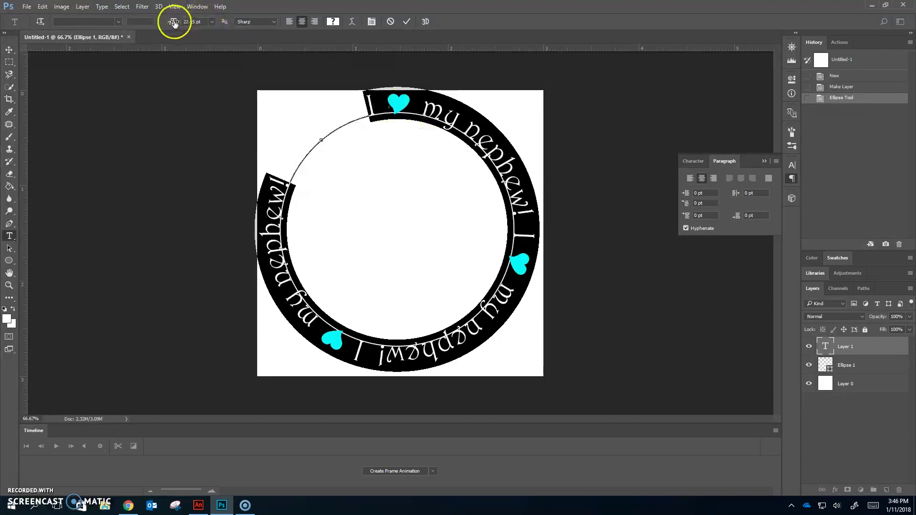
drag(174, 23, 174, 23)
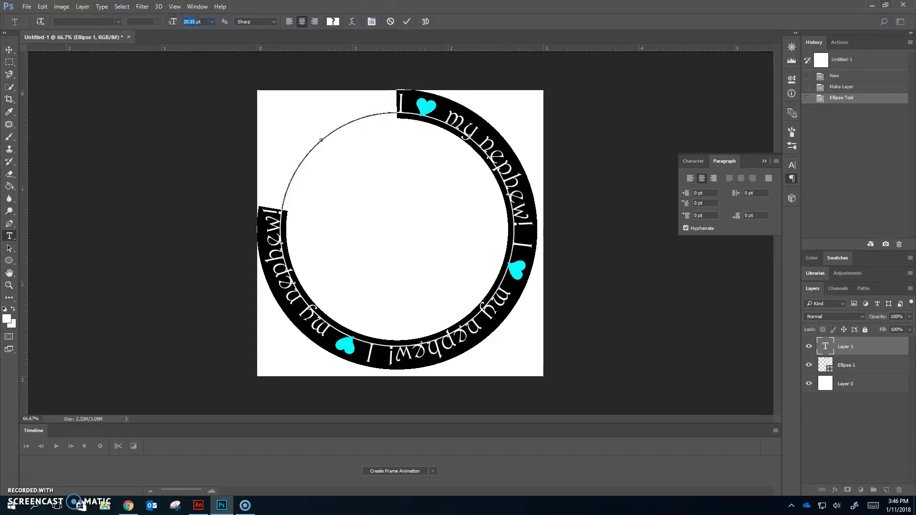
text(20)
key(Return)
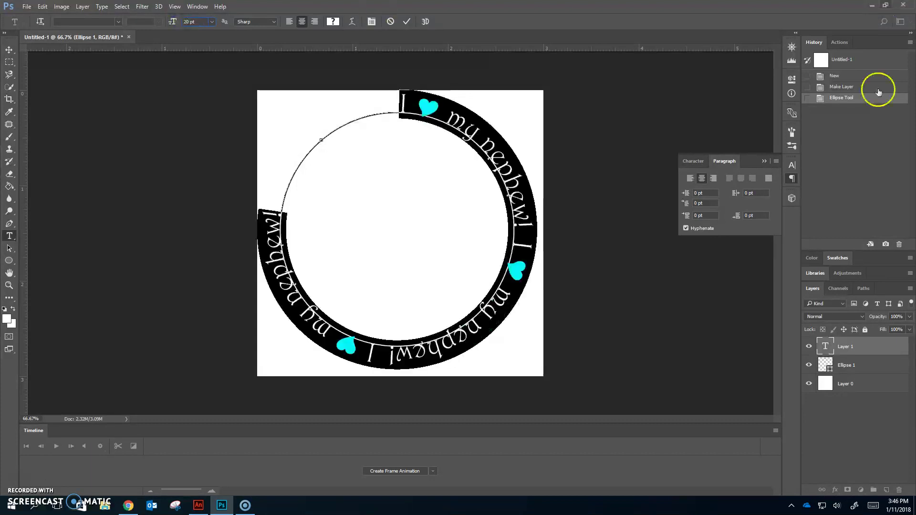
Paste another copy of the phrase at the end of the circular text and set all the text to 20 pt
click(276, 197)
key(ctrl+z)
key(ctrl+z)
key(ctrl+z)
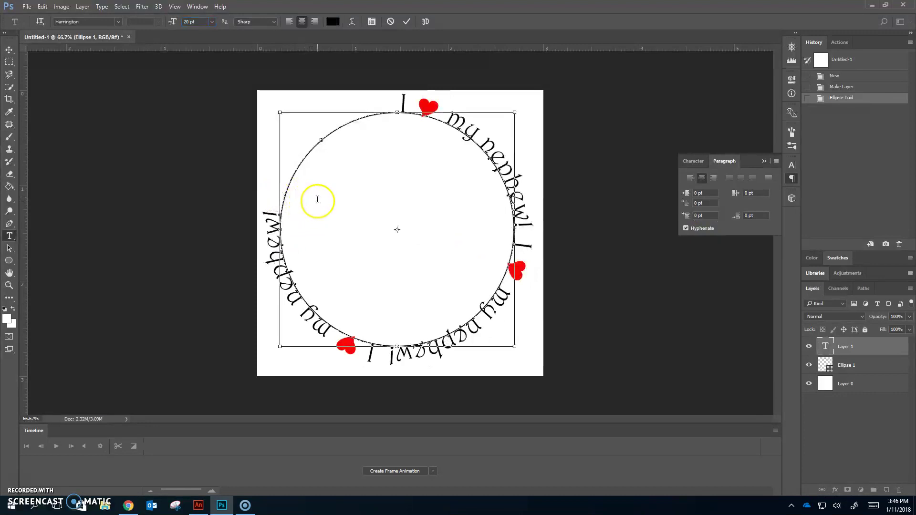
key(ctrl+a)
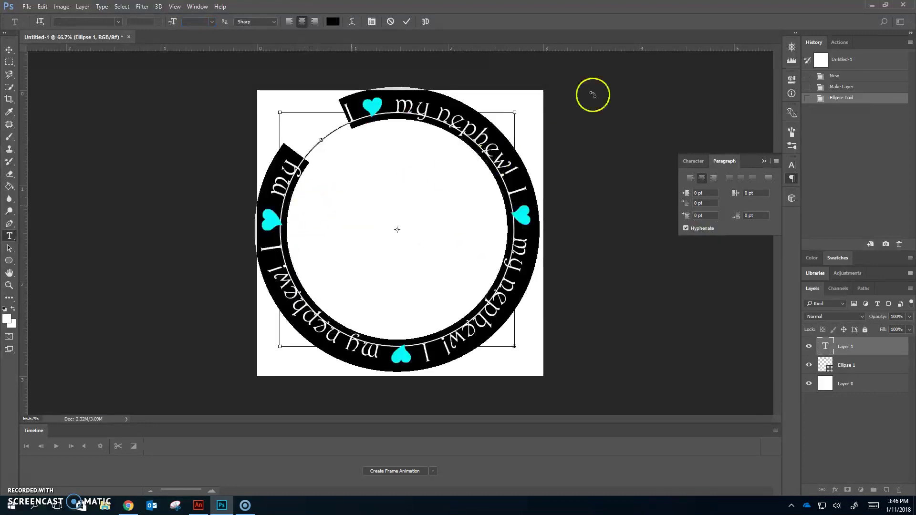
click(203, 23)
text(20)
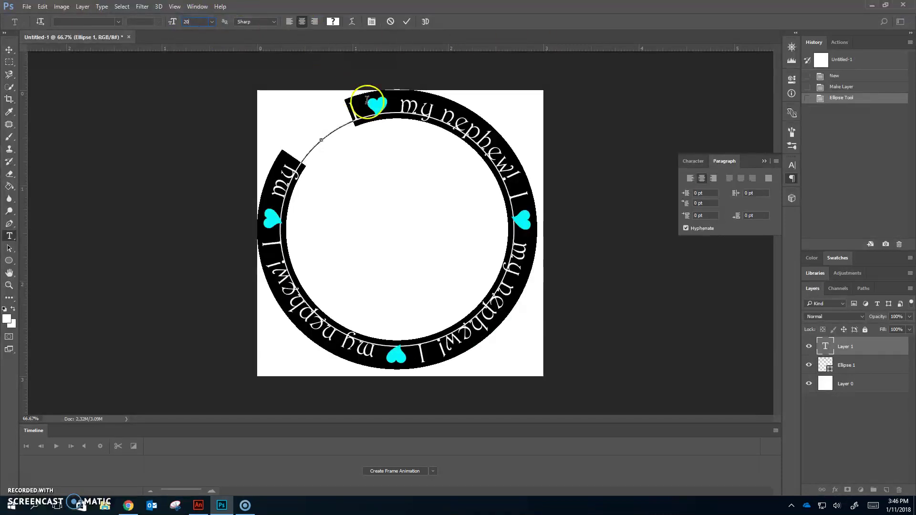
Remove the extra space between each exclamation mark and the following "I" in the circular text
click(517, 200)
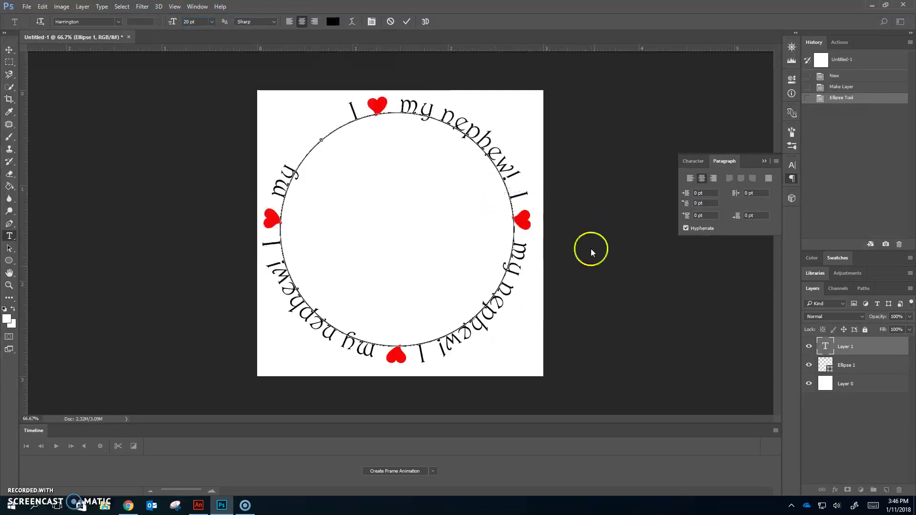
click(436, 343)
click(279, 257)
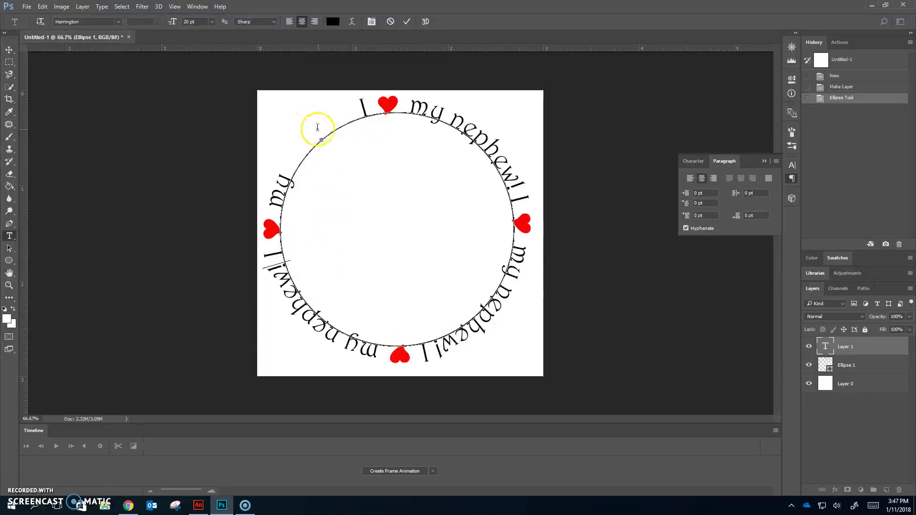
Set the font size of all the circular text to 19.5 pt
key(ctrl+a)
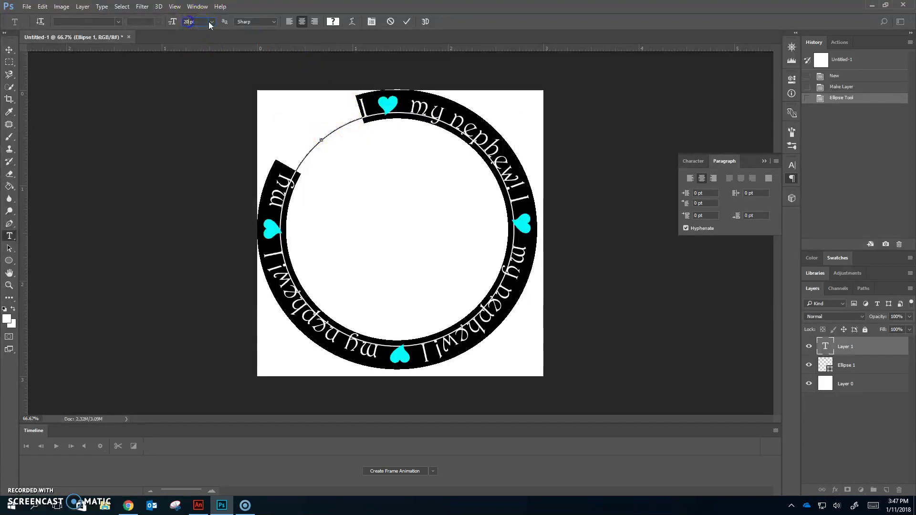
click(188, 21)
click(190, 22)
key(Down)
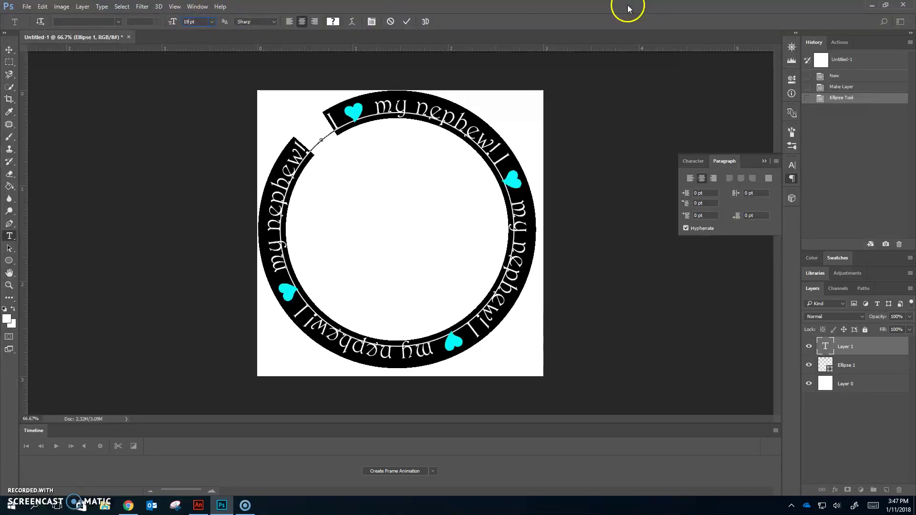
click(194, 21)
text(.5)
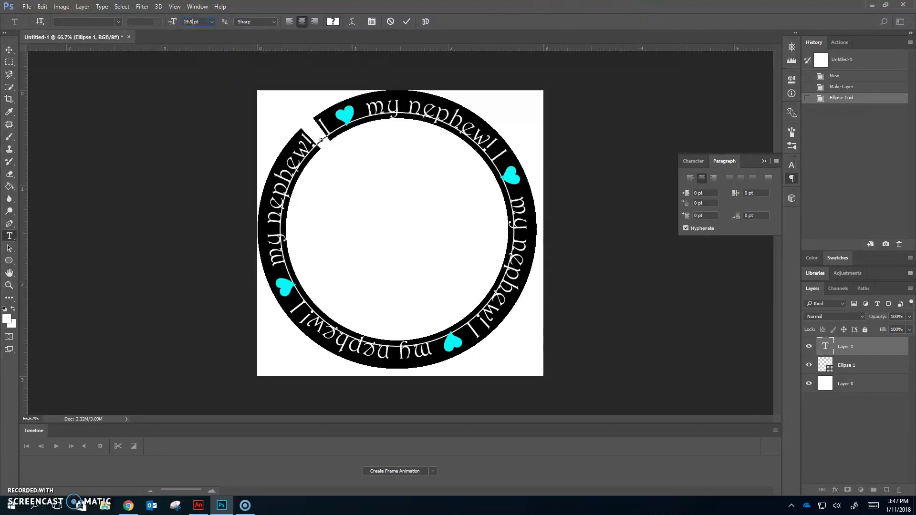
Apply Justify all to the circular text and commit the text edit
click(768, 179)
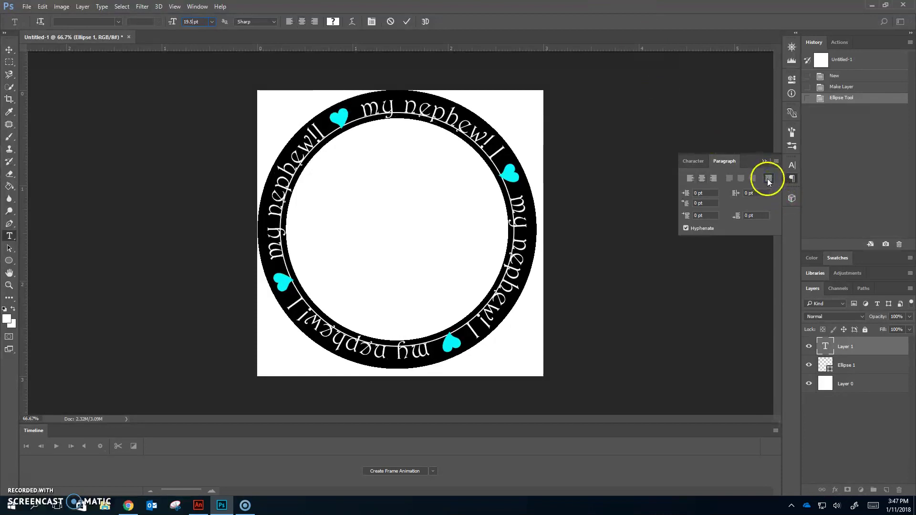
click(318, 136)
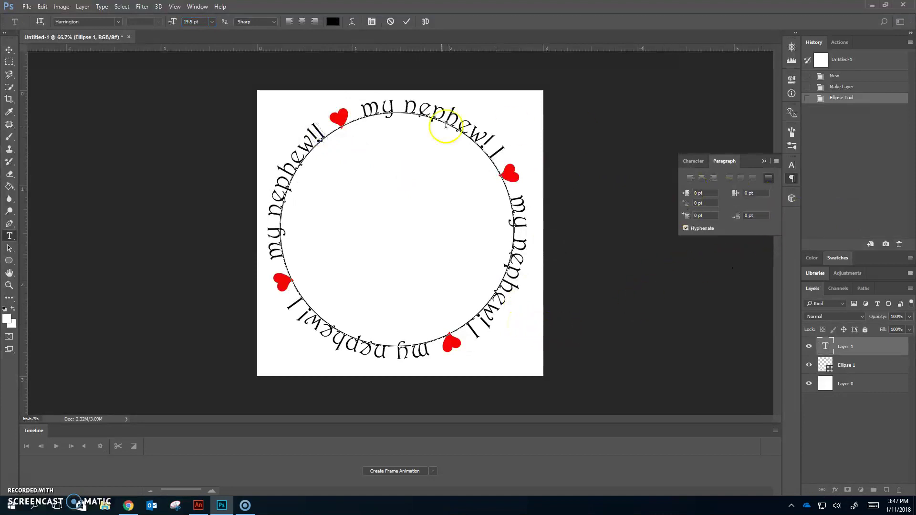
click(8, 49)
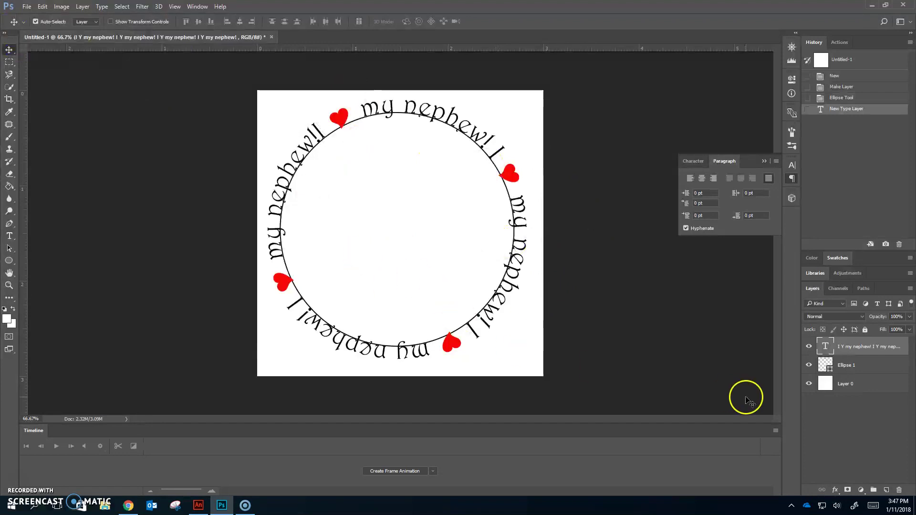
Delete the Ellipse 1 layer and the white Layer 0, keeping only the text layer
click(874, 364)
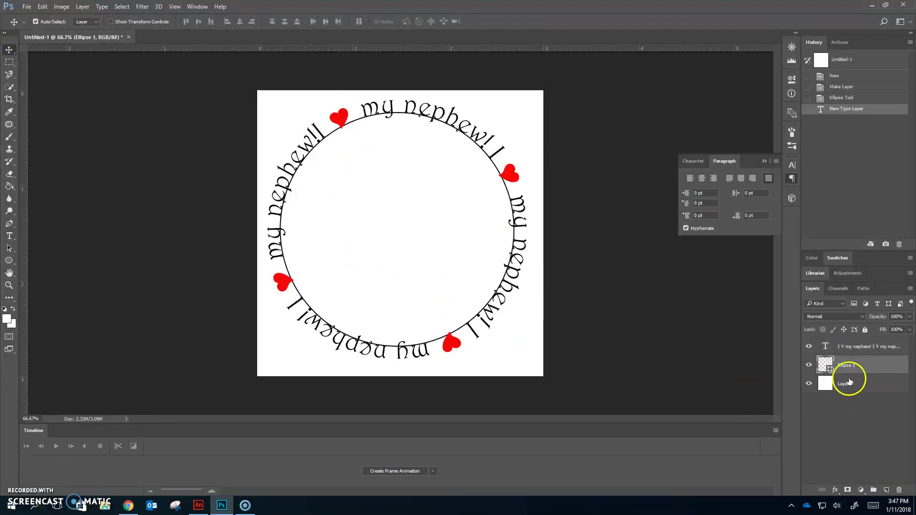
drag(808, 368, 899, 490)
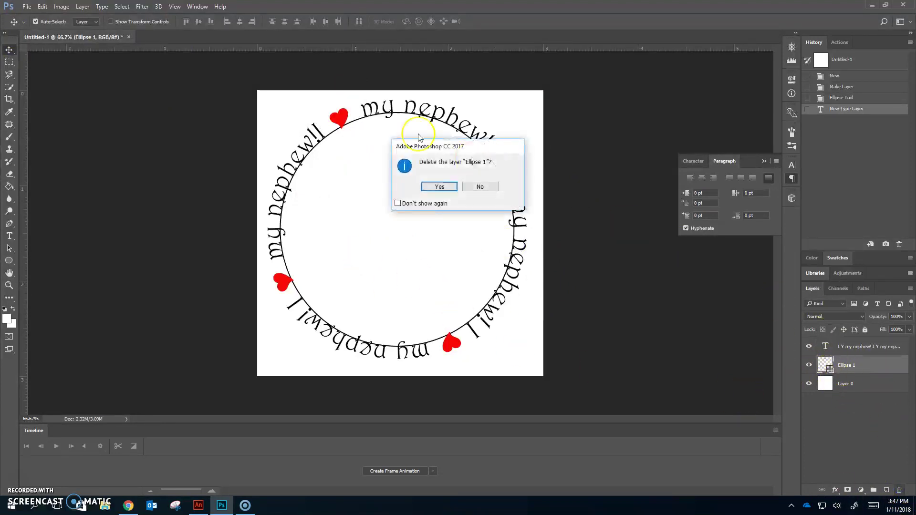
click(433, 187)
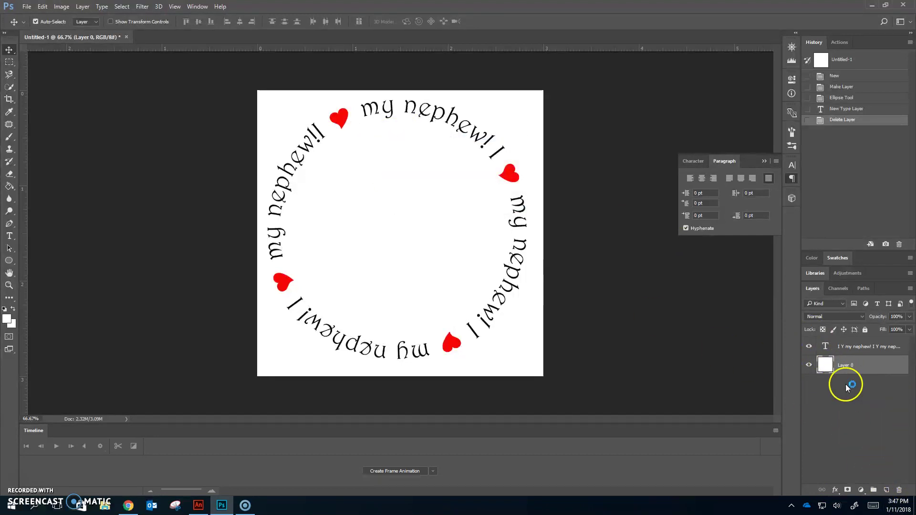
click(900, 490)
click(436, 186)
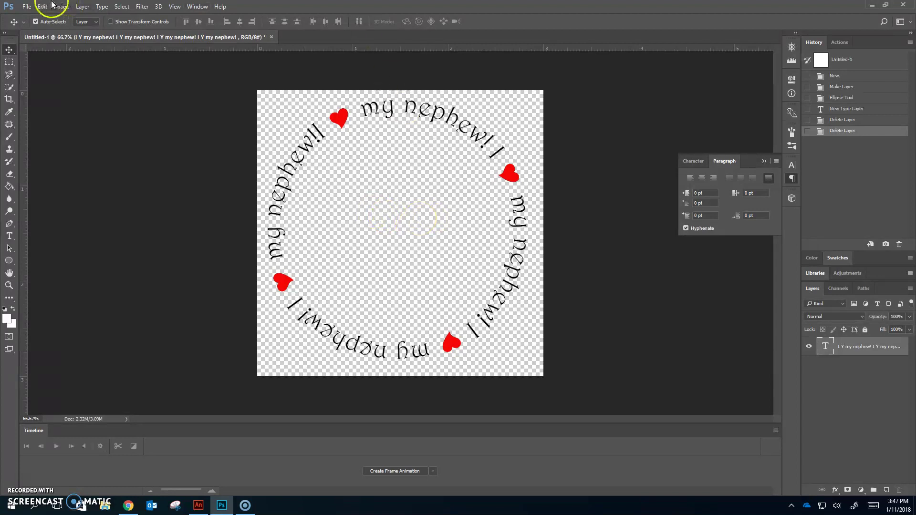
Save the document as the Photoshop file text_ring in the PS_Examples folder with Maximize Compatibility enabled
click(27, 6)
click(48, 113)
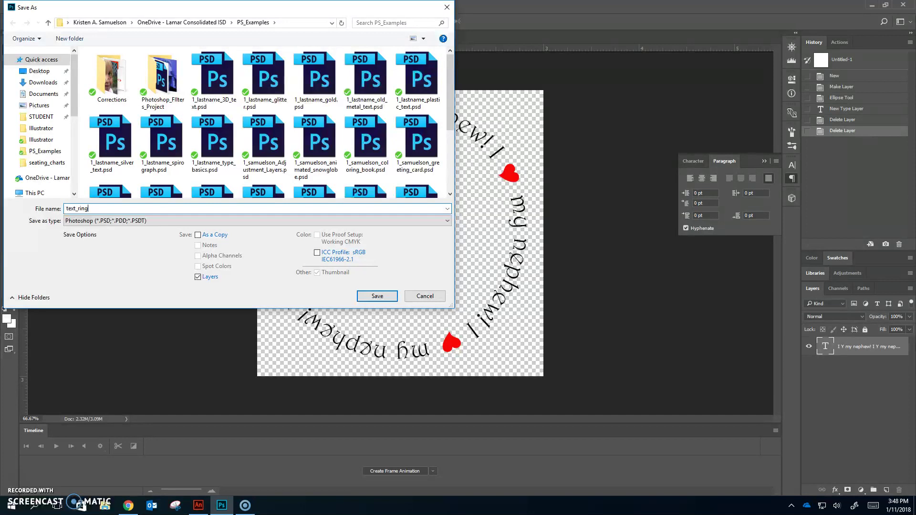
key(Return)
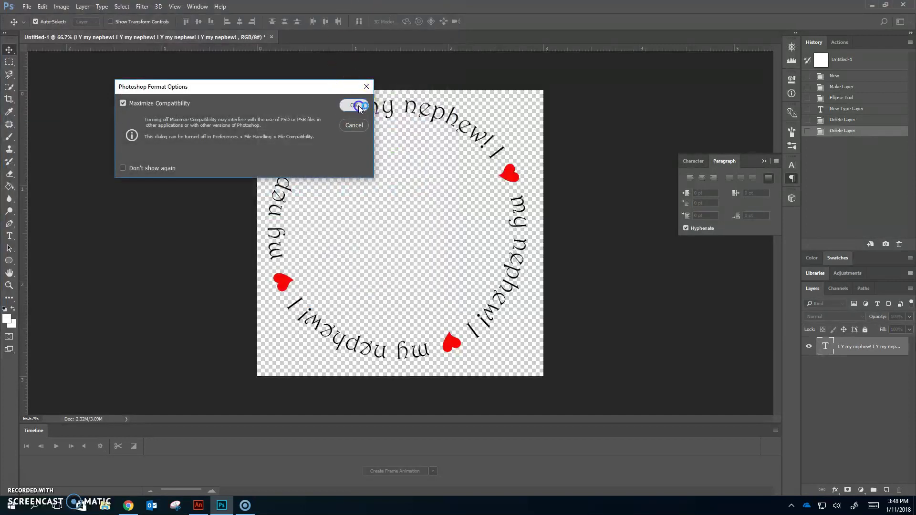
click(356, 104)
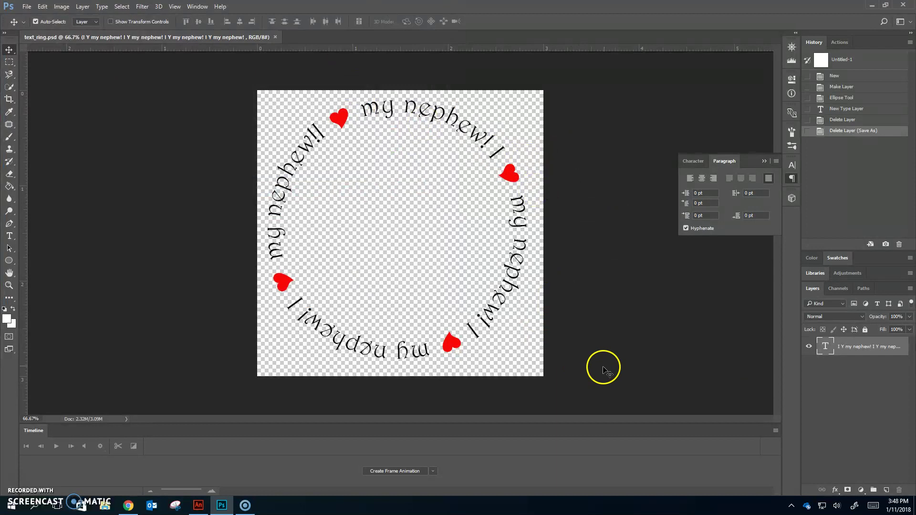